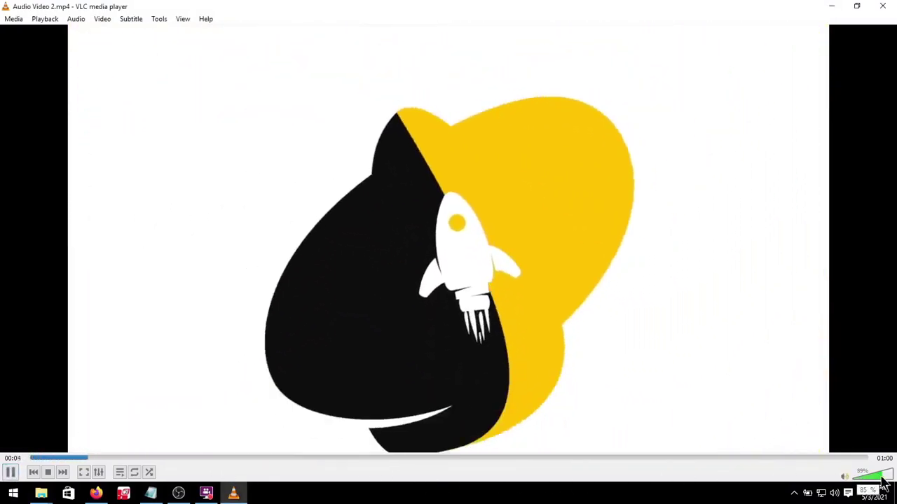
- Drag VLC's volume for Audio Video 2.mp4 down from 85% to roughly 27%
click(875, 481)
drag(873, 482, 863, 482)
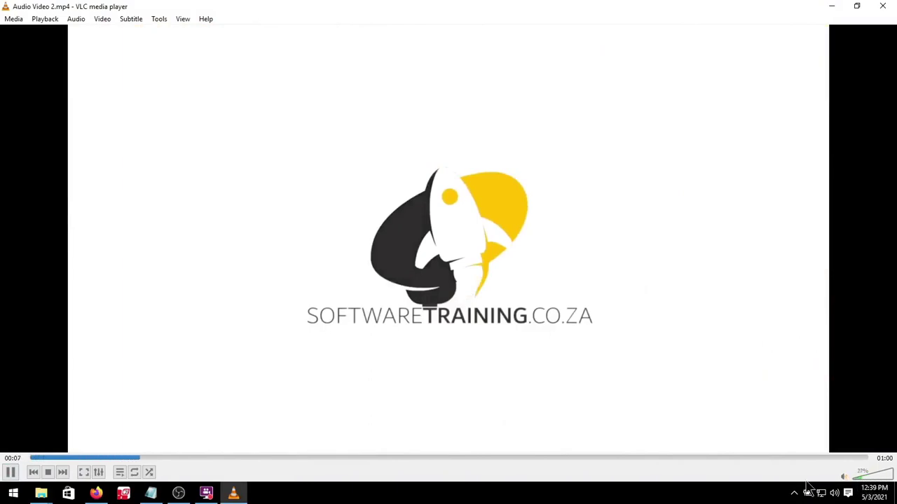
- Switch to the Explorer window showing the Audio Videos folder of 11 MP4 clips
mouse_move(41, 494)
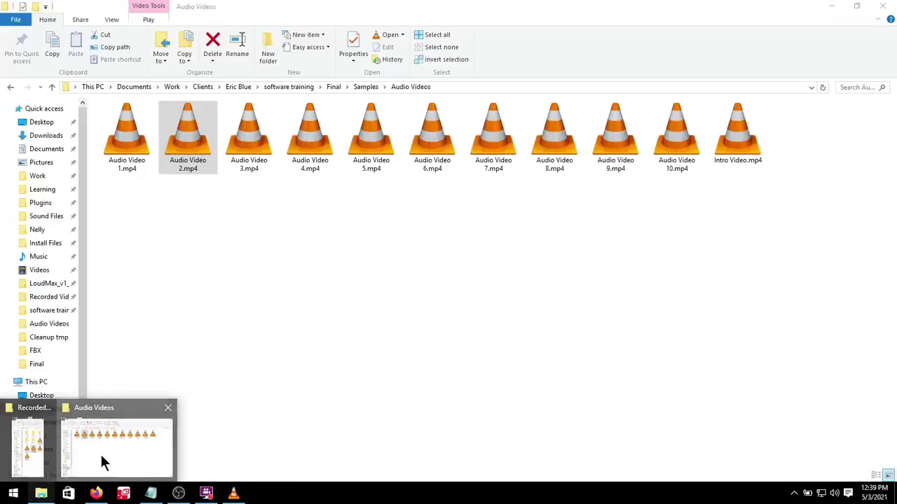
click(102, 458)
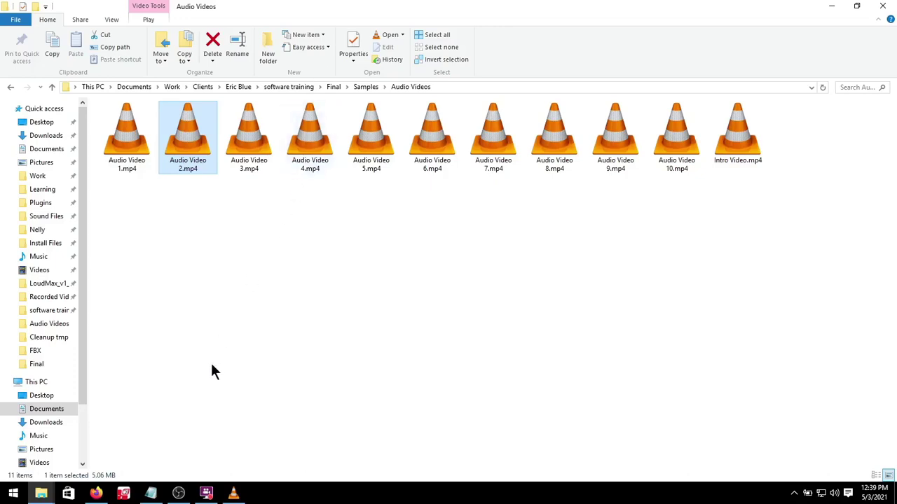
- Show Firefox's FlashBack Express page and launch the FlashBack Express 5 Recorder on top of it
click(96, 493)
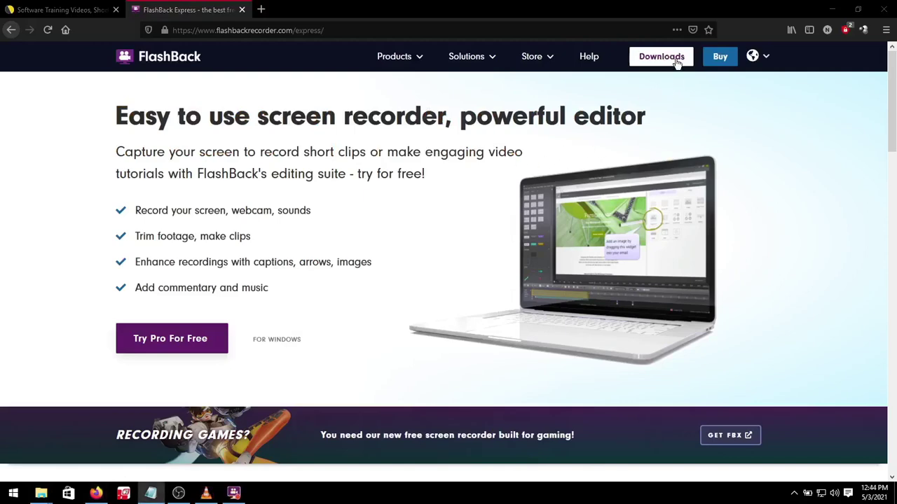
mouse_move(659, 58)
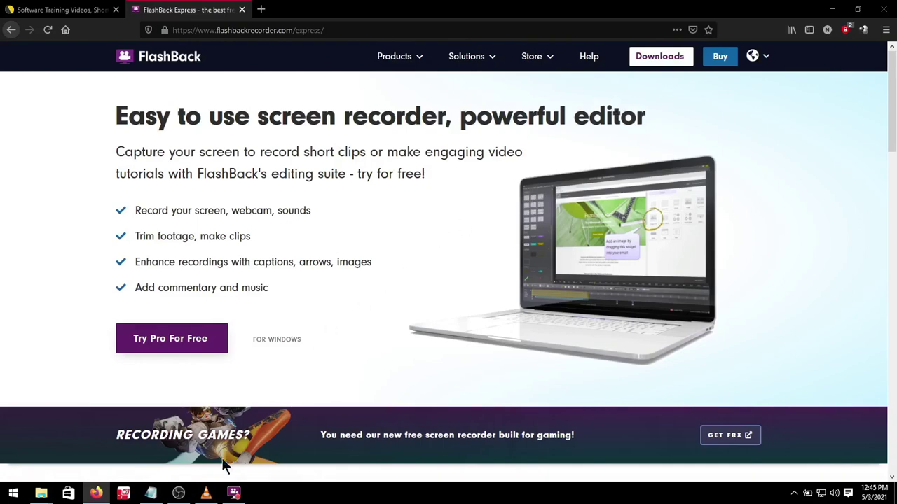
click(234, 493)
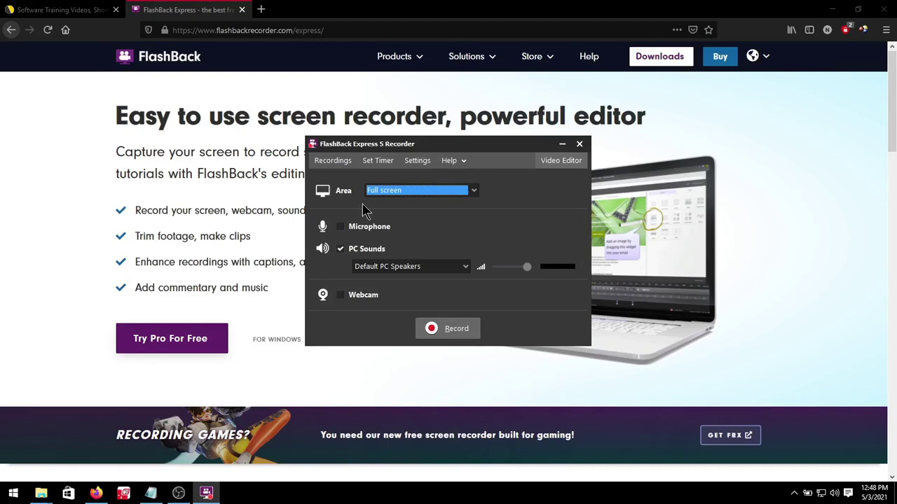
- Enable Microphone with Microphone Array (USB PnP Audio Device), keeping Default PC Speakers for PC Sounds
key(super+plus)
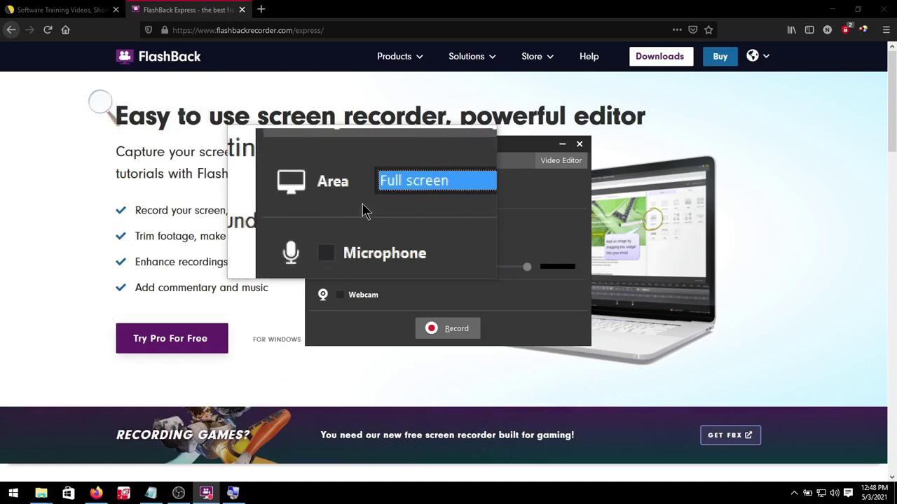
key(super+Escape)
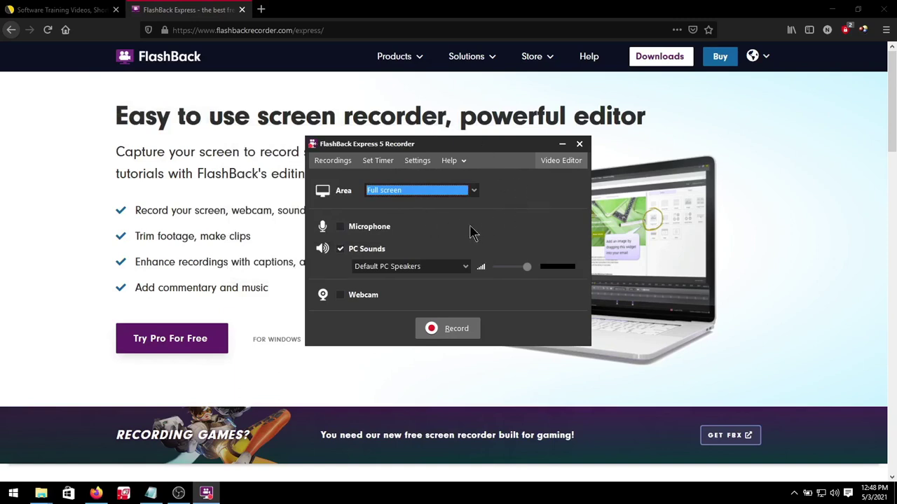
click(340, 228)
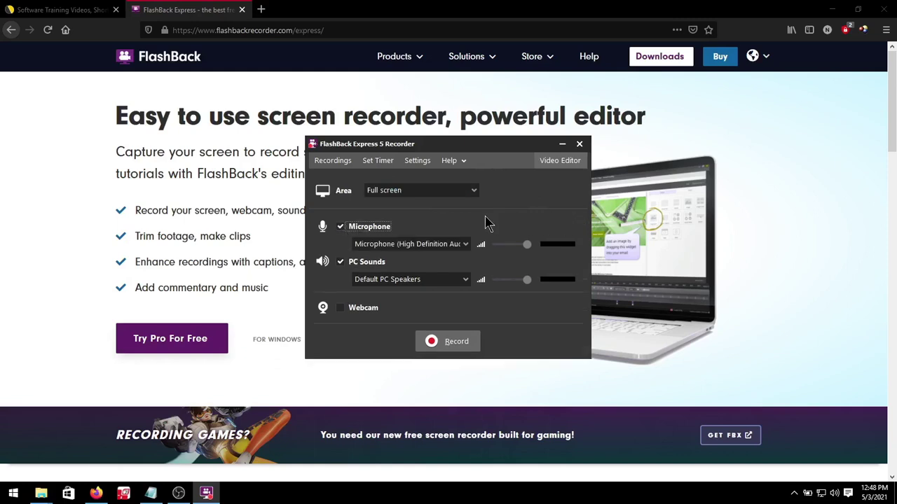
click(465, 245)
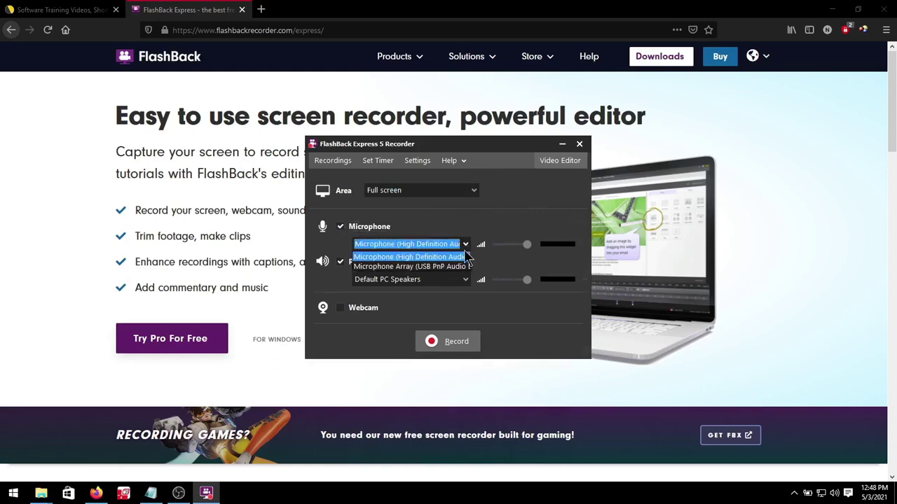
click(449, 267)
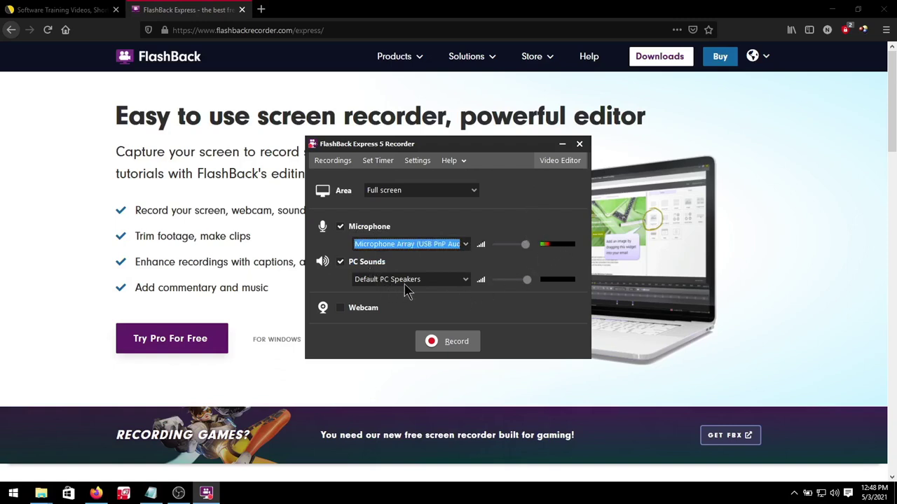
click(466, 280)
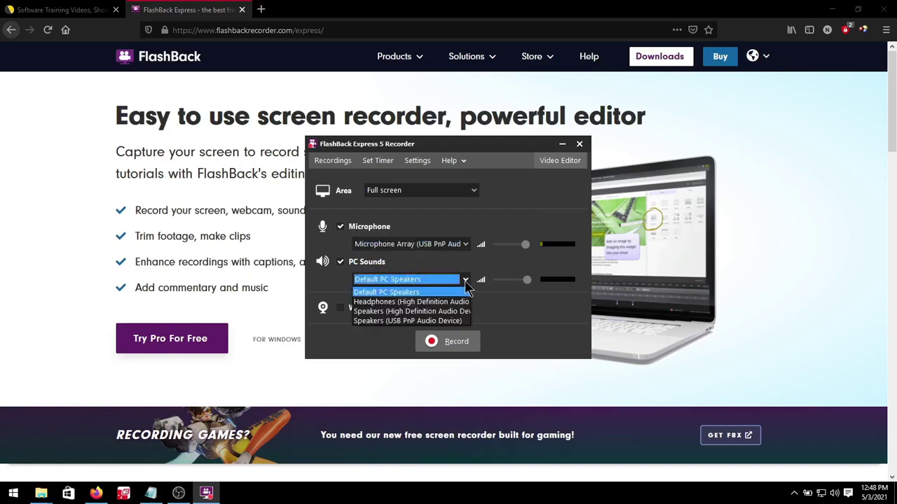
click(466, 281)
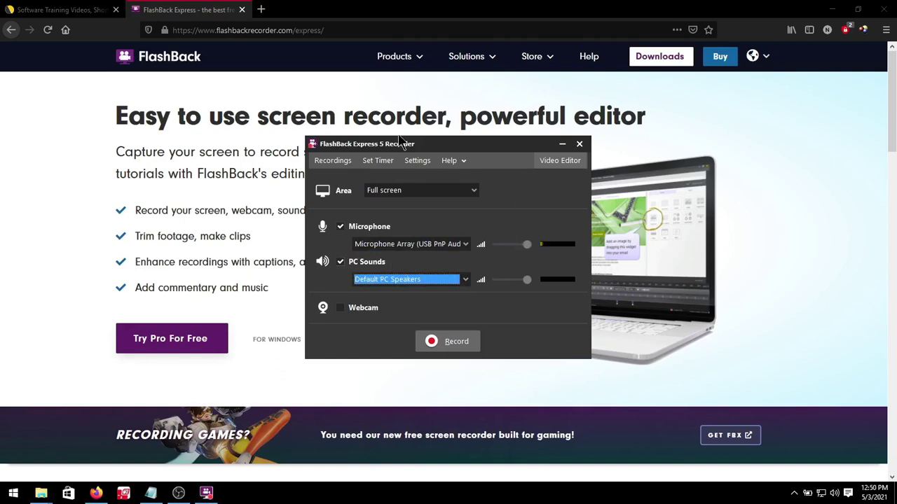
- In Options > Video, set medium quality, 30 frames per second, and capture layered windows and tooltips
click(416, 160)
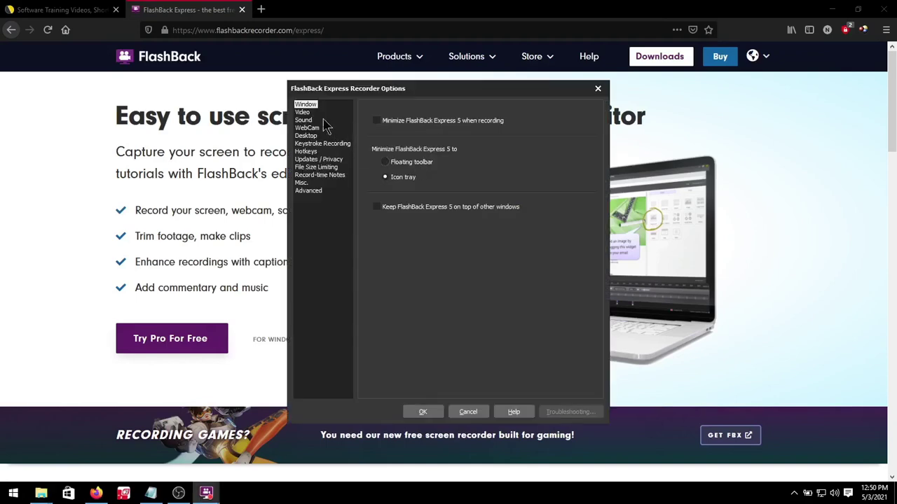
click(303, 113)
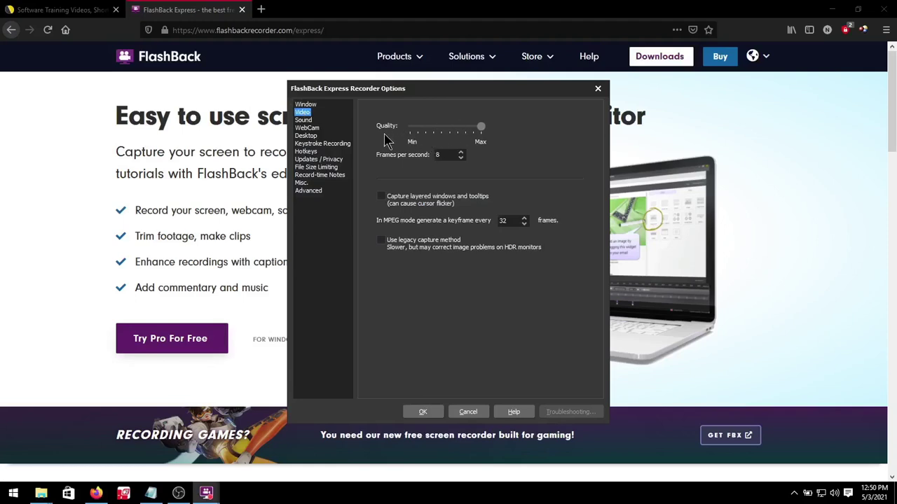
key(super+plus)
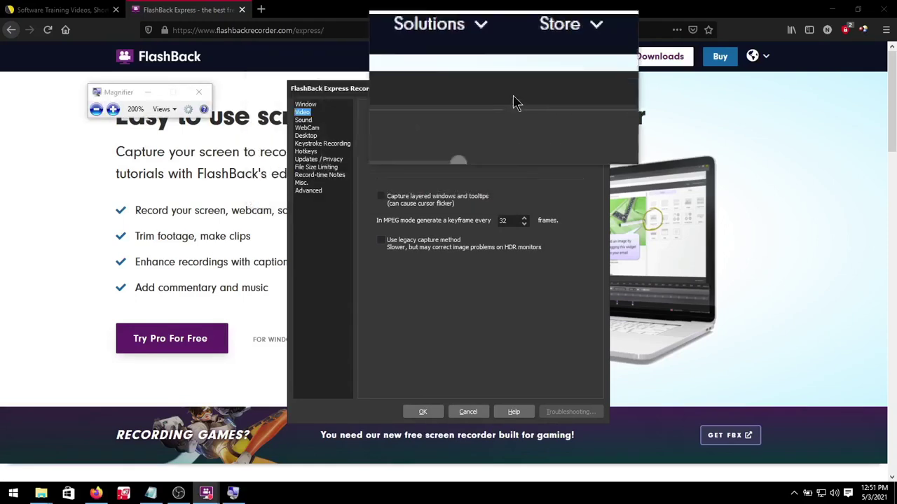
drag(482, 137, 452, 140)
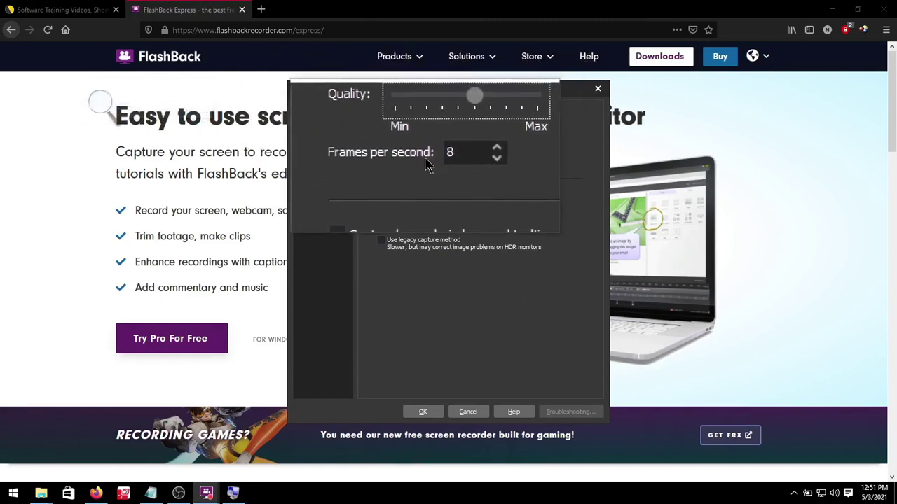
double_click(443, 155)
text(30)
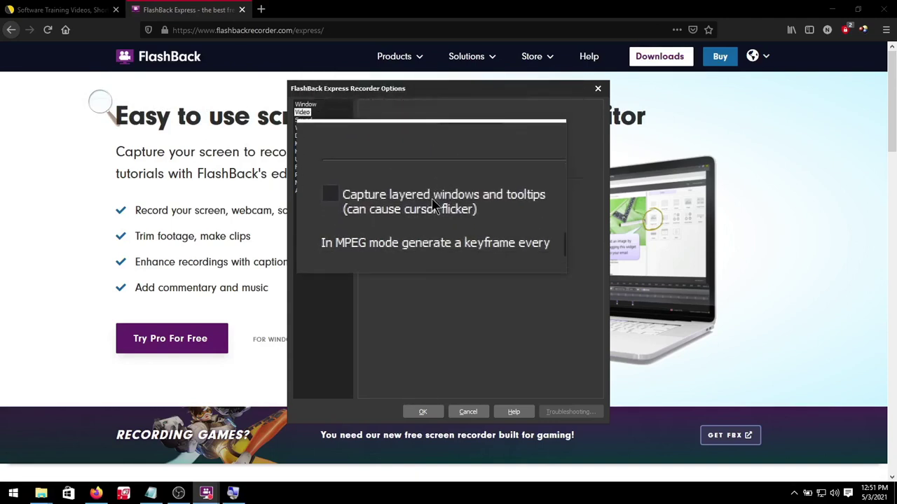
click(380, 198)
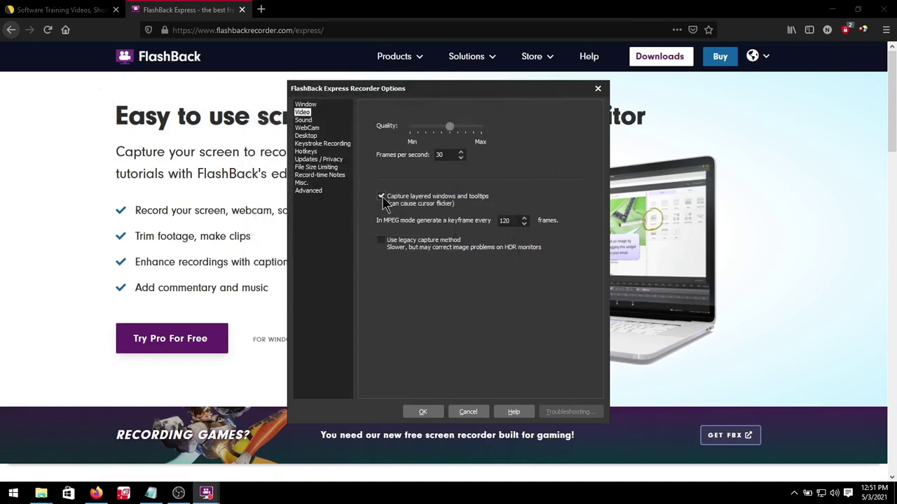
- Change the Sound Format sample rate in Recorder Options from 48.0 kHz to 44.1 kHz
click(306, 121)
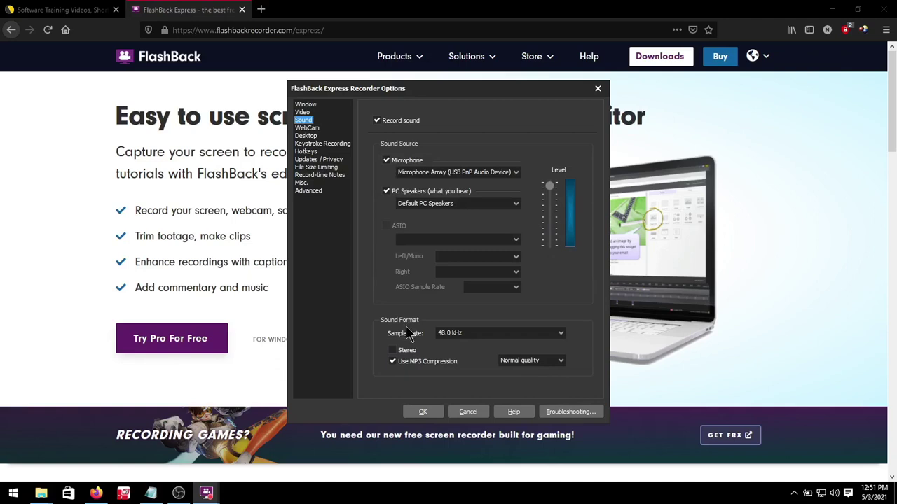
key(super+plus)
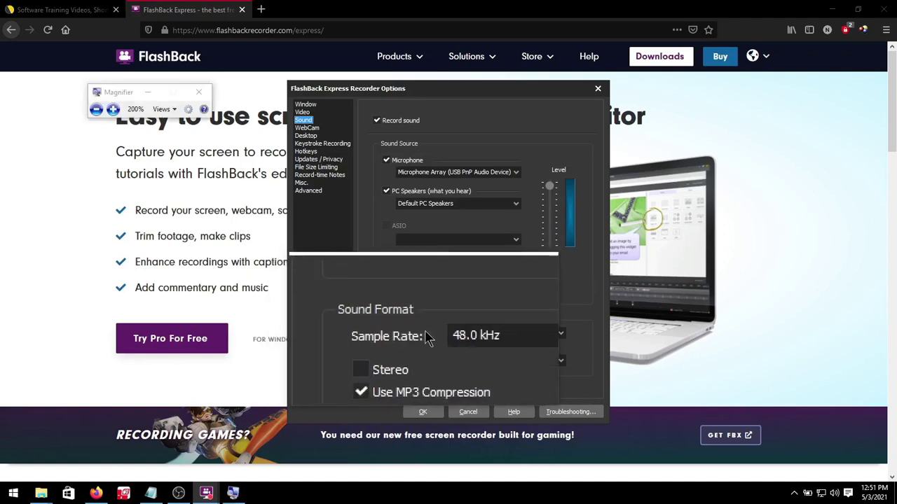
click(466, 338)
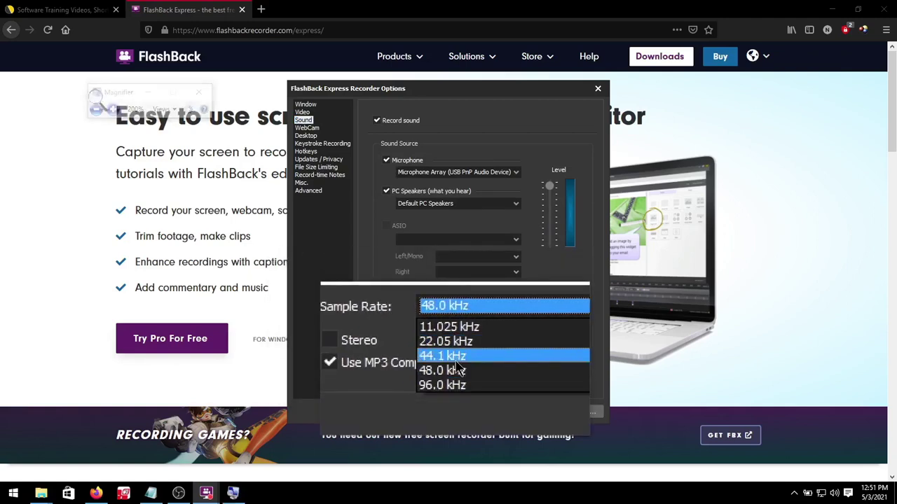
click(457, 366)
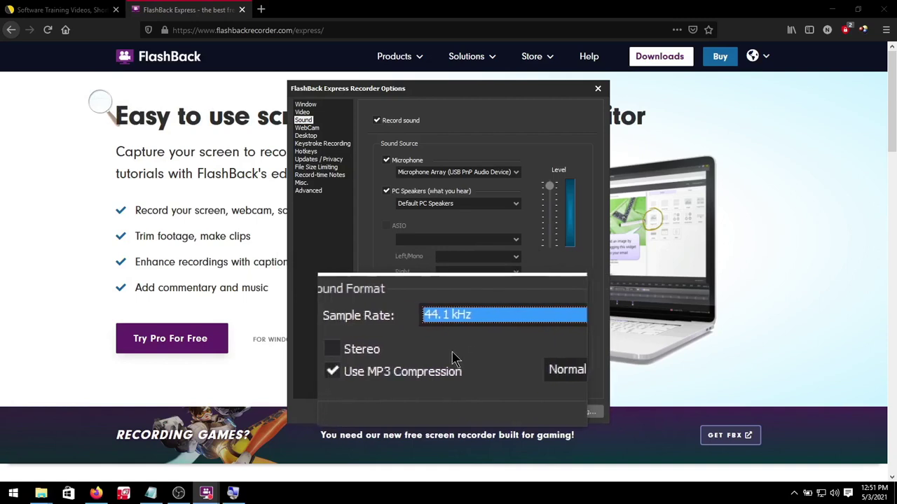
key(super+Escape)
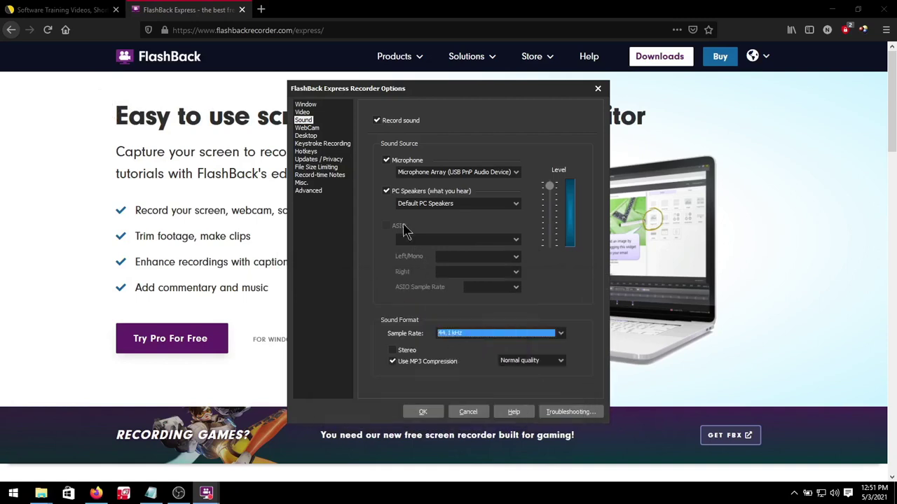
- Review the Desktop, Hotkeys and Keystroke Recording pages, then close Recorder Options with OK
click(316, 137)
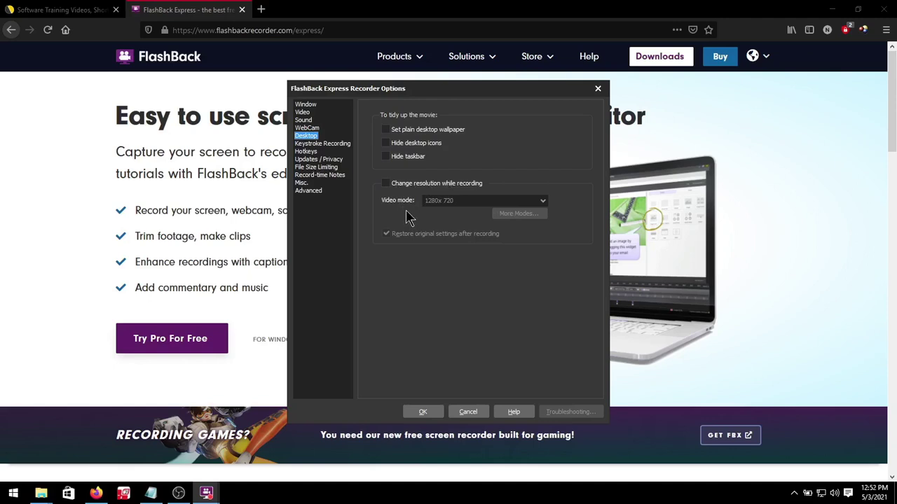
click(307, 152)
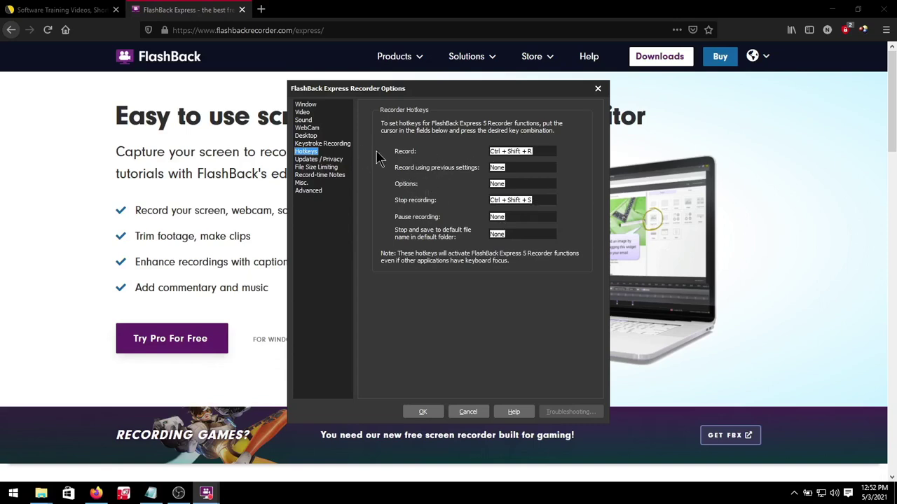
click(323, 144)
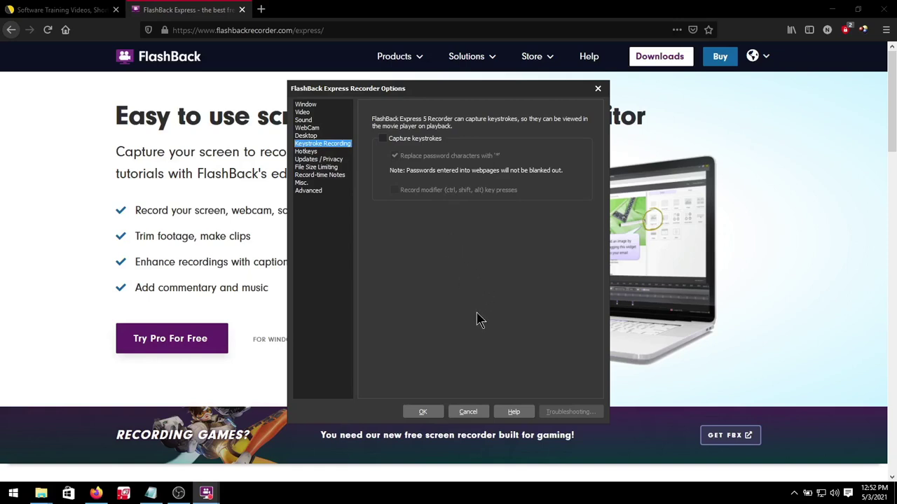
click(423, 413)
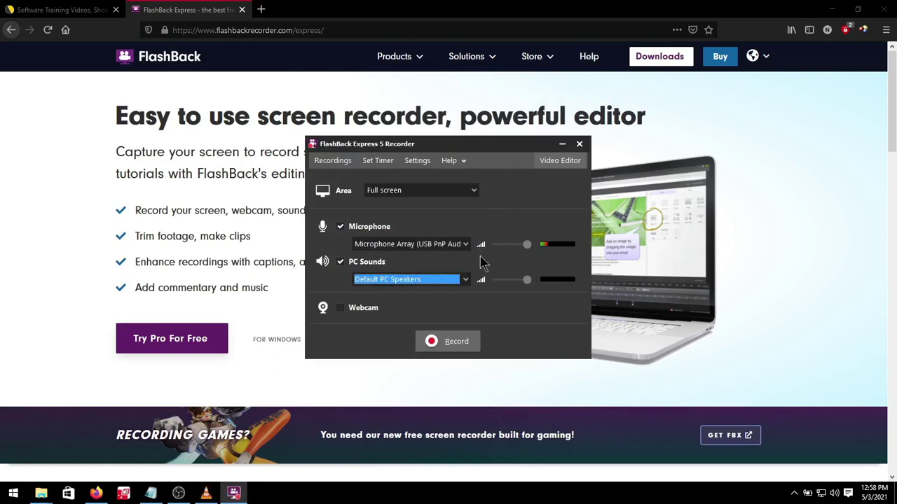
- Start a full-screen recording of the primary monitor, dismissing the performance warning
click(452, 349)
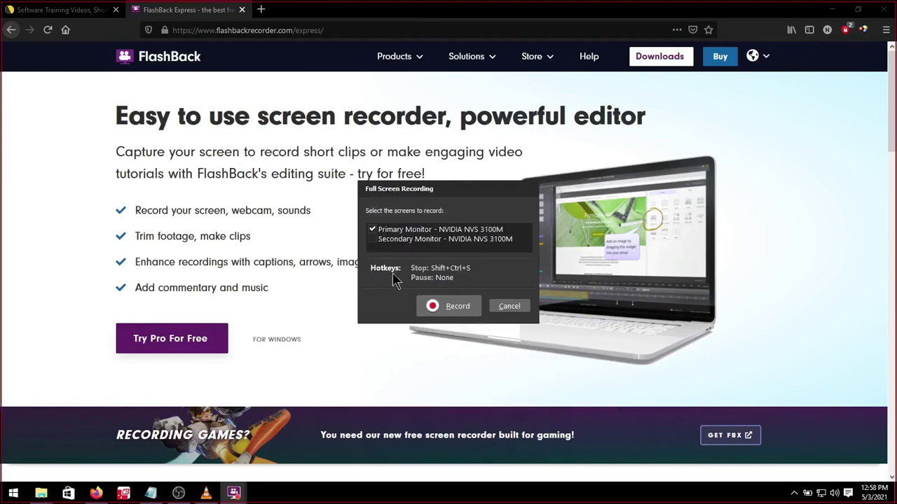
click(457, 306)
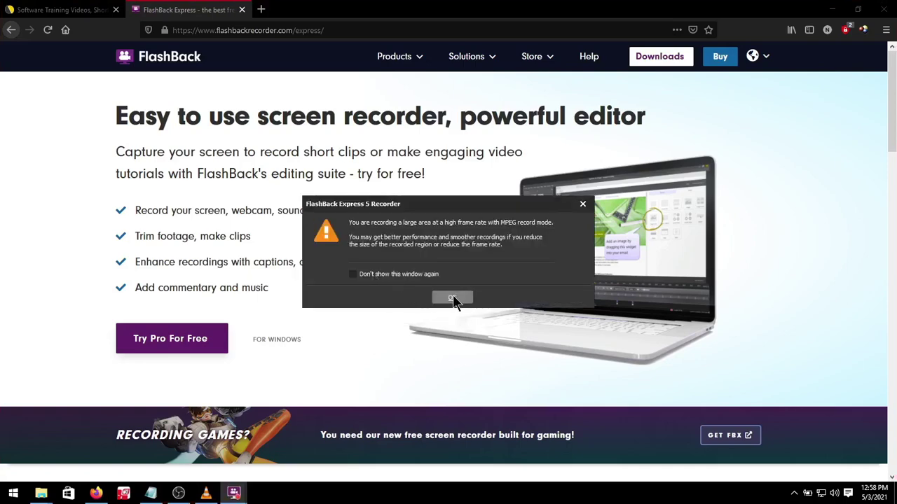
click(453, 298)
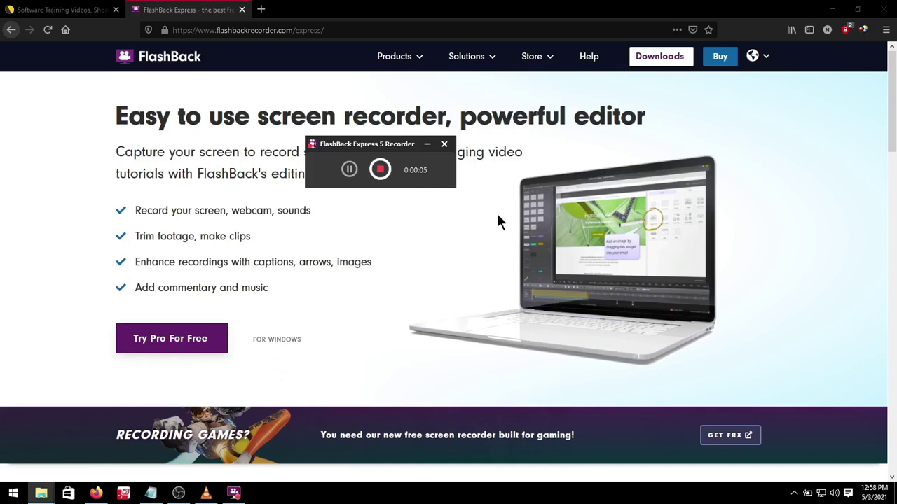
- Stop the recording and save it over Untitled.fbr in Videos\Recorded Videos\FBX
click(381, 172)
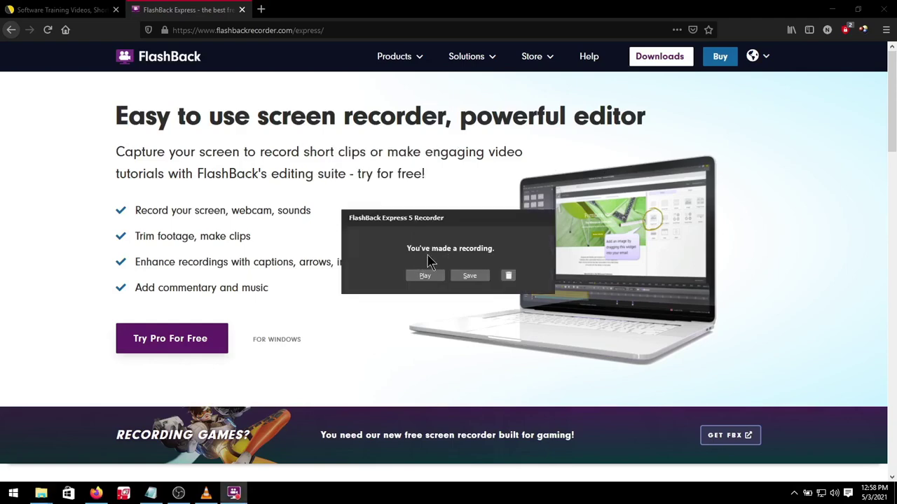
click(470, 277)
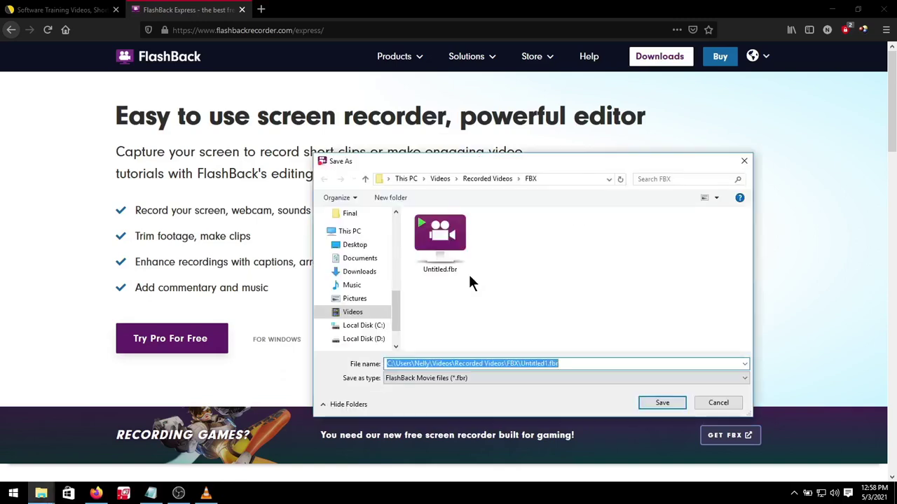
click(438, 242)
drag(517, 163, 470, 120)
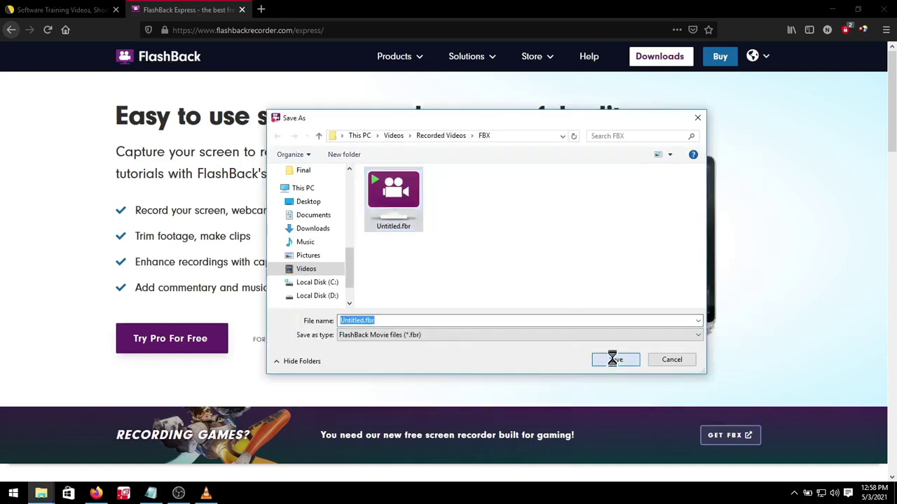
click(615, 361)
click(481, 250)
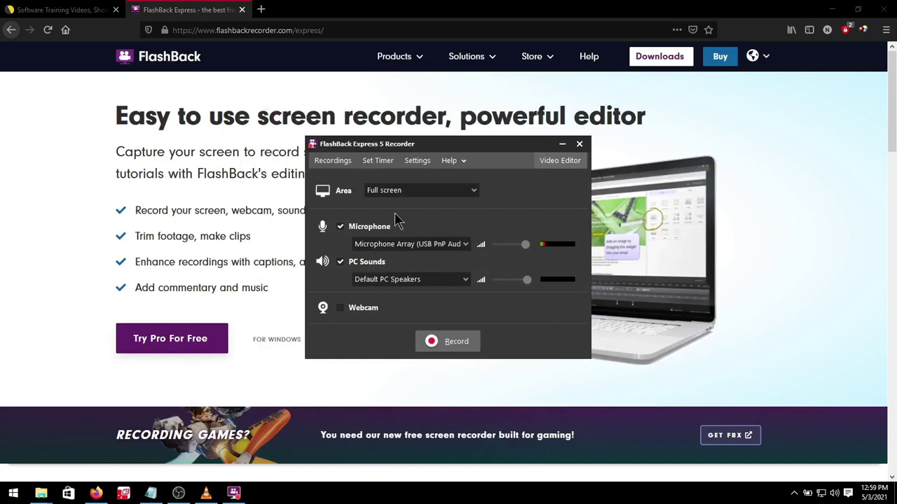
- From the Recordings list, export Untitled.fbr with MPEG4 as the format
click(333, 166)
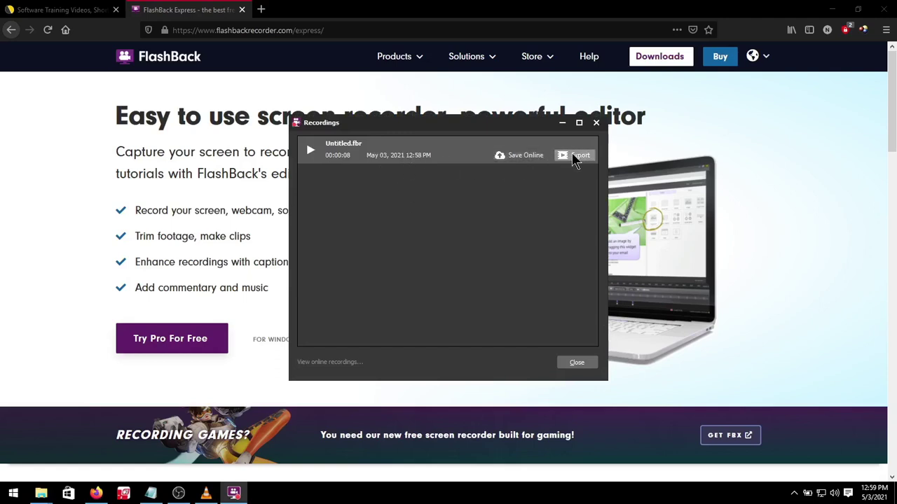
click(574, 157)
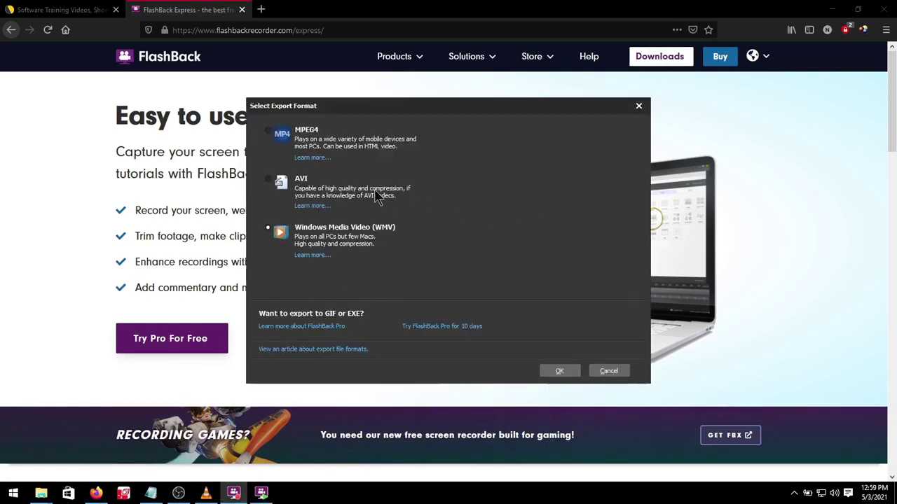
click(269, 134)
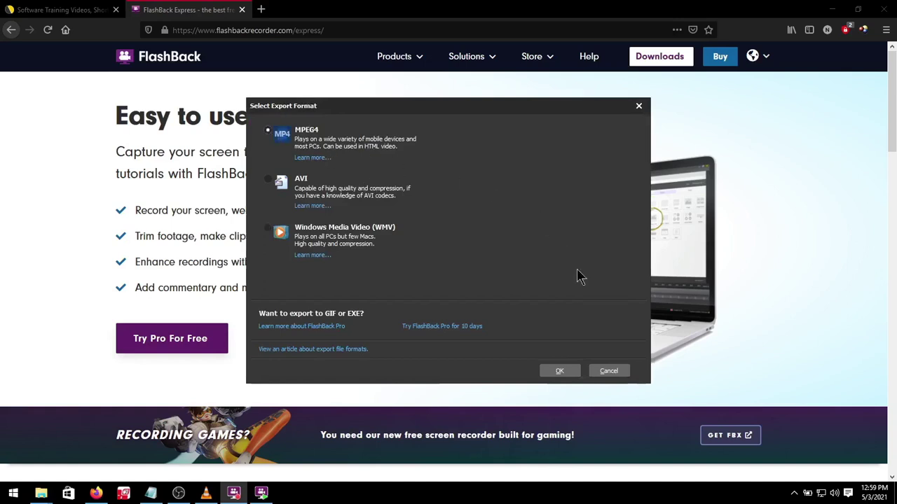
- Choose the MPEG4 export format and keep the export size at 100%
click(564, 372)
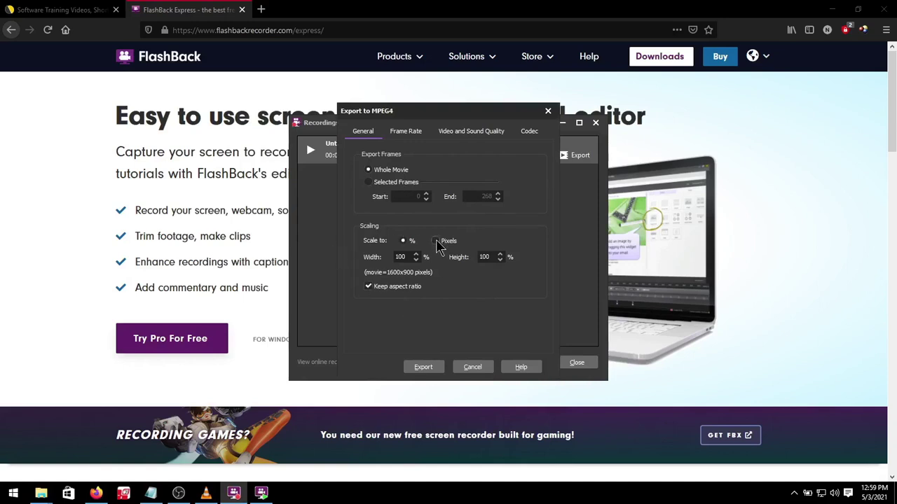
click(435, 242)
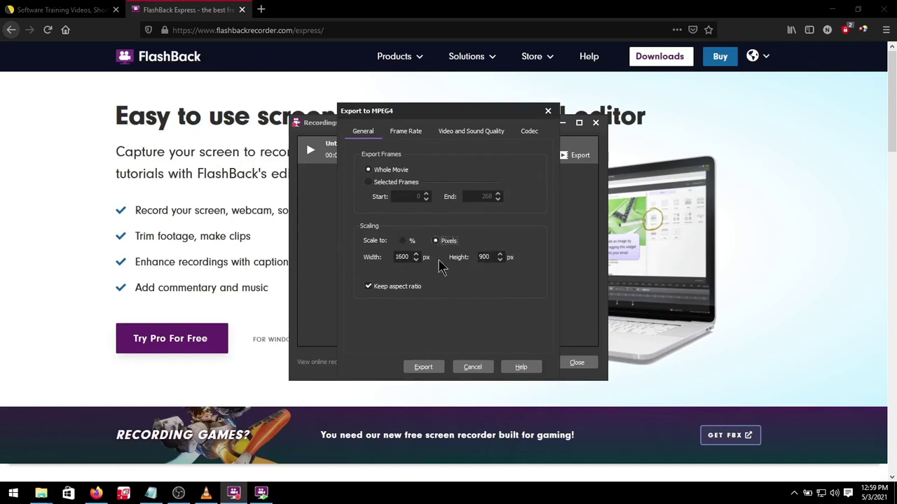
click(405, 242)
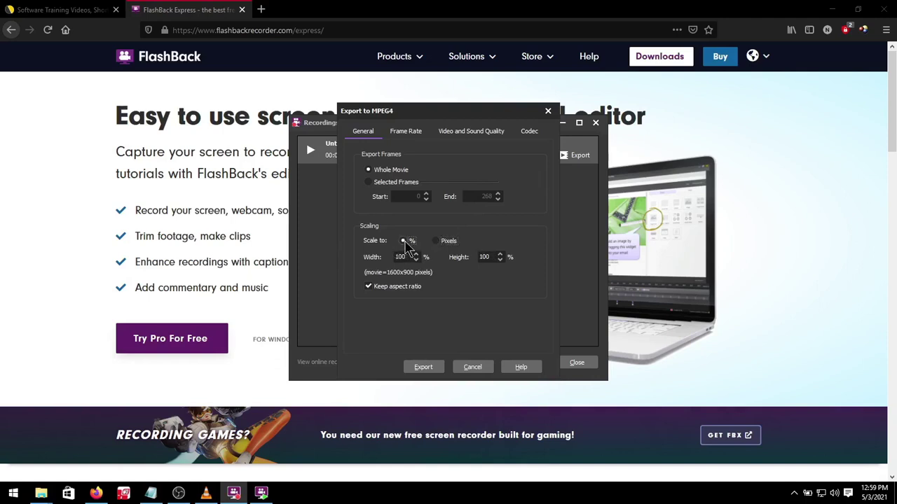
- Keep the full 30fps frame rate, use Quality mode at 50%, and set sound to 128 KBits/sec
click(412, 133)
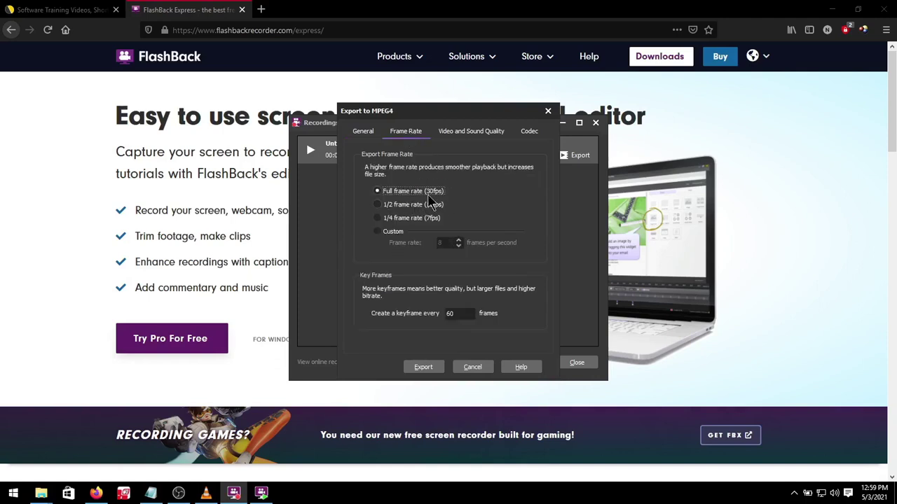
click(474, 135)
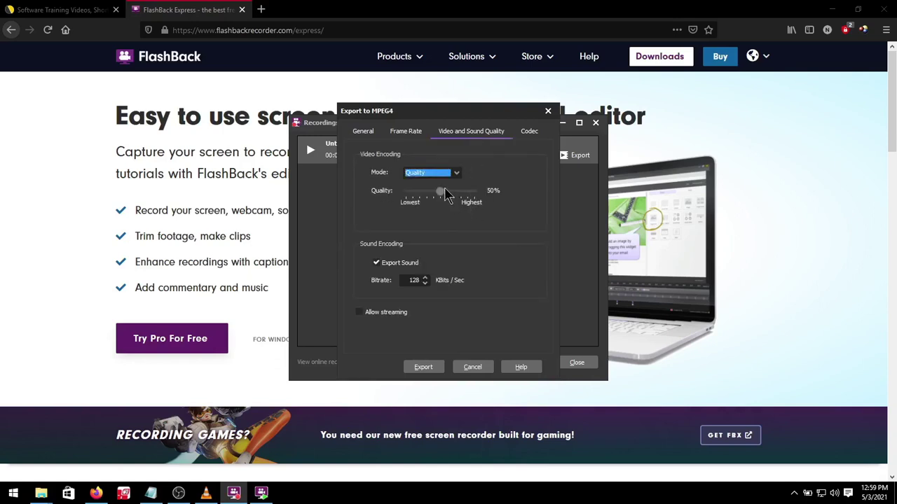
drag(440, 191, 440, 204)
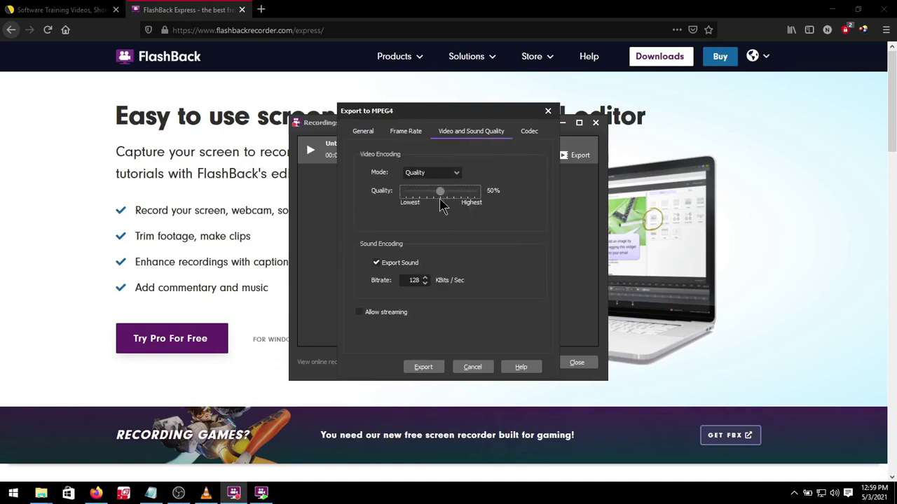
click(456, 175)
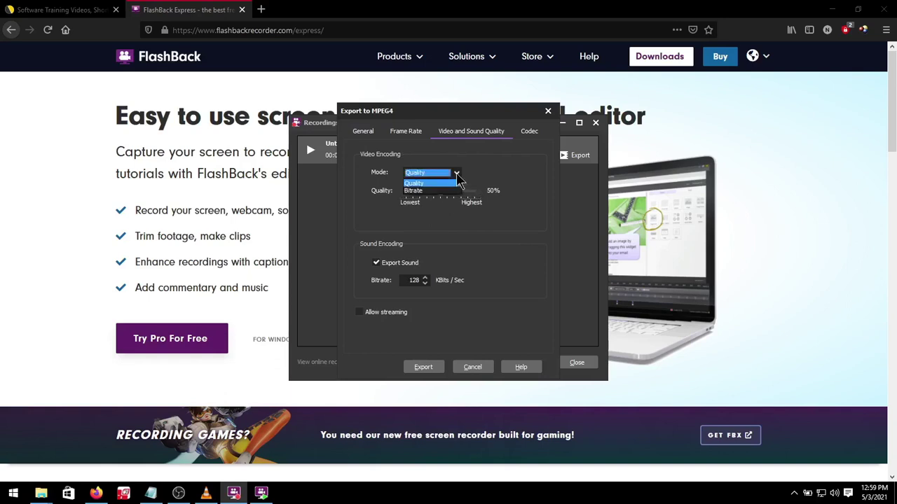
click(457, 182)
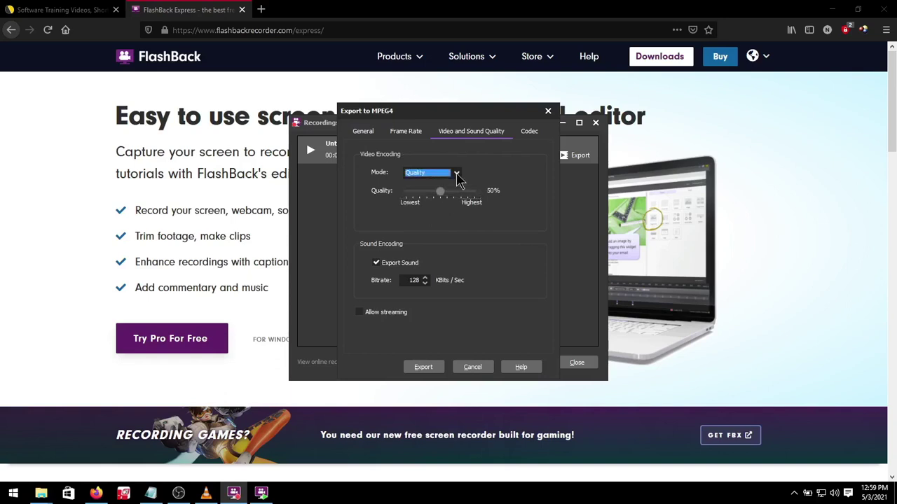
double_click(404, 284)
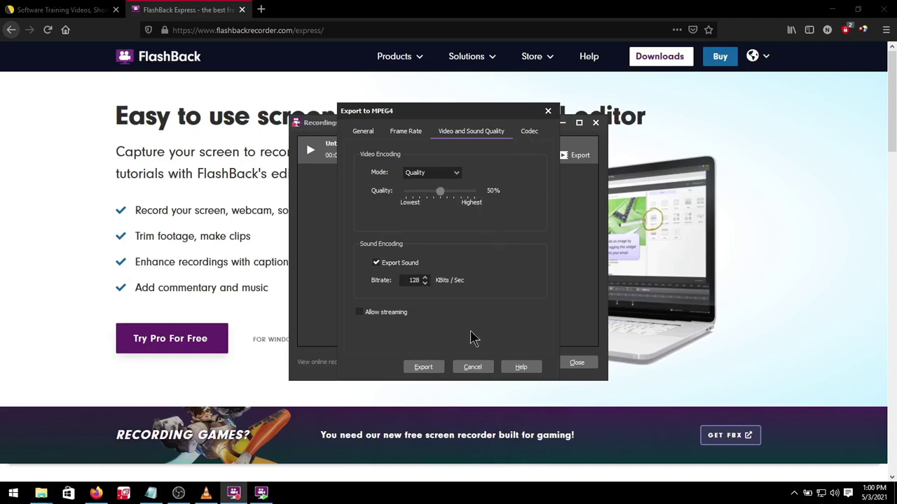
- Export as Untitled.mp4 into the FBX folder, skip viewing it, and close the recordings list
click(424, 367)
drag(580, 200, 368, 137)
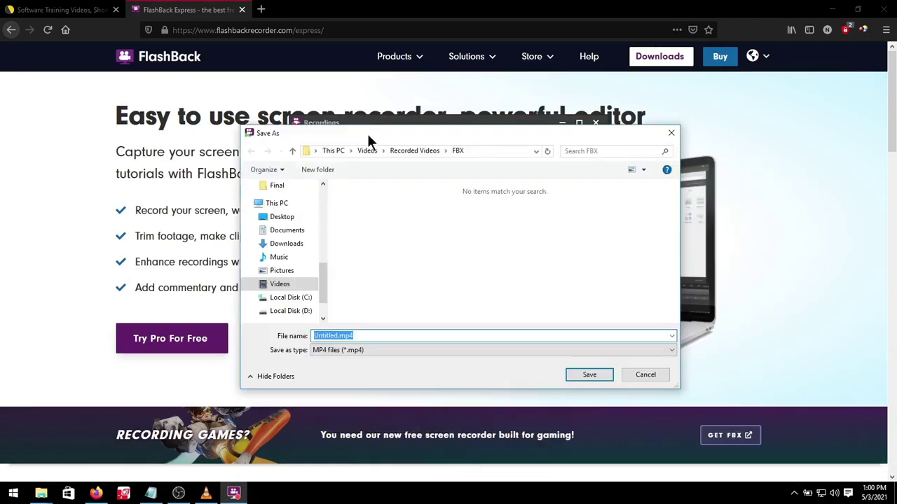
click(586, 375)
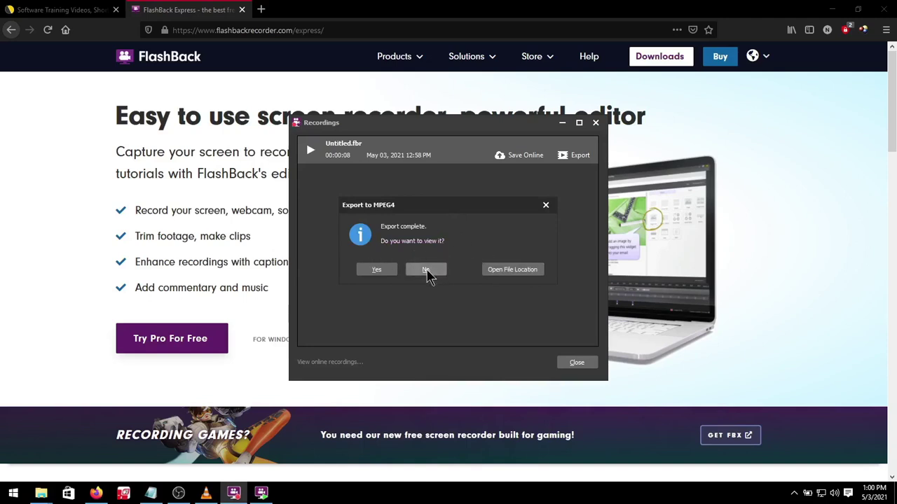
click(427, 274)
click(570, 362)
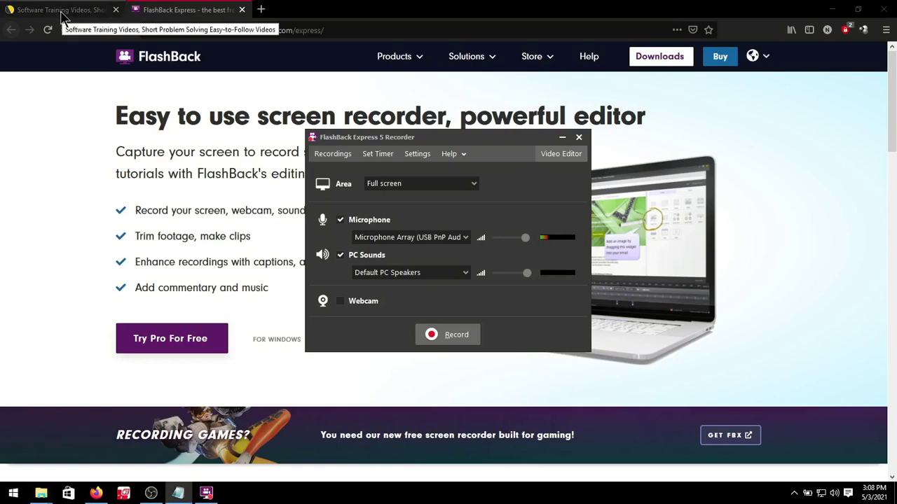
- Bring the Software Training Videos tab in Firefox to the front
click(63, 10)
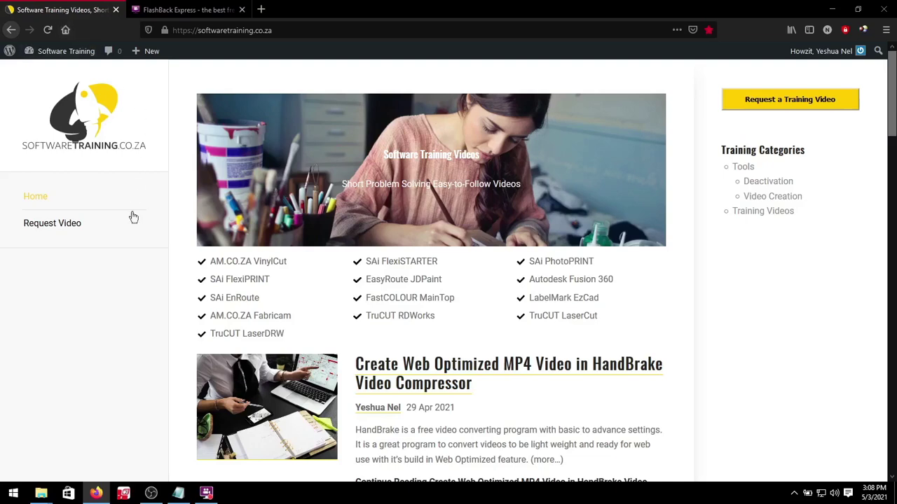